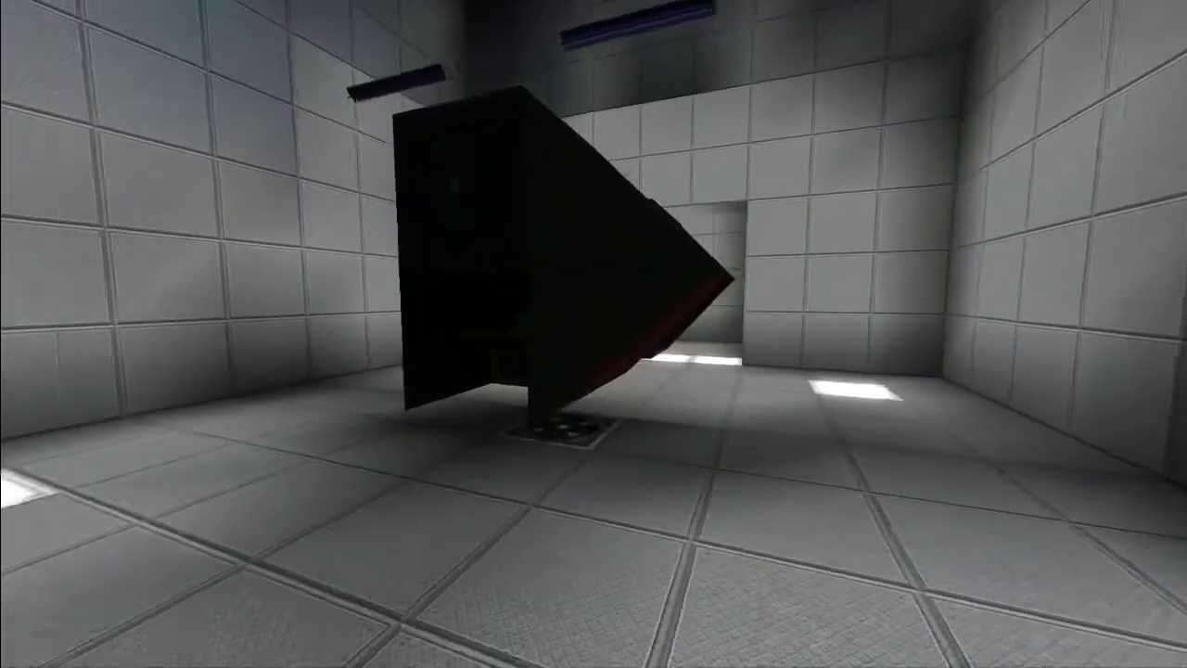
Step: Board the small black craft in the white hangar and pilot it in flight mode
{"action": "left_click", "coordinate": [609, 317]}
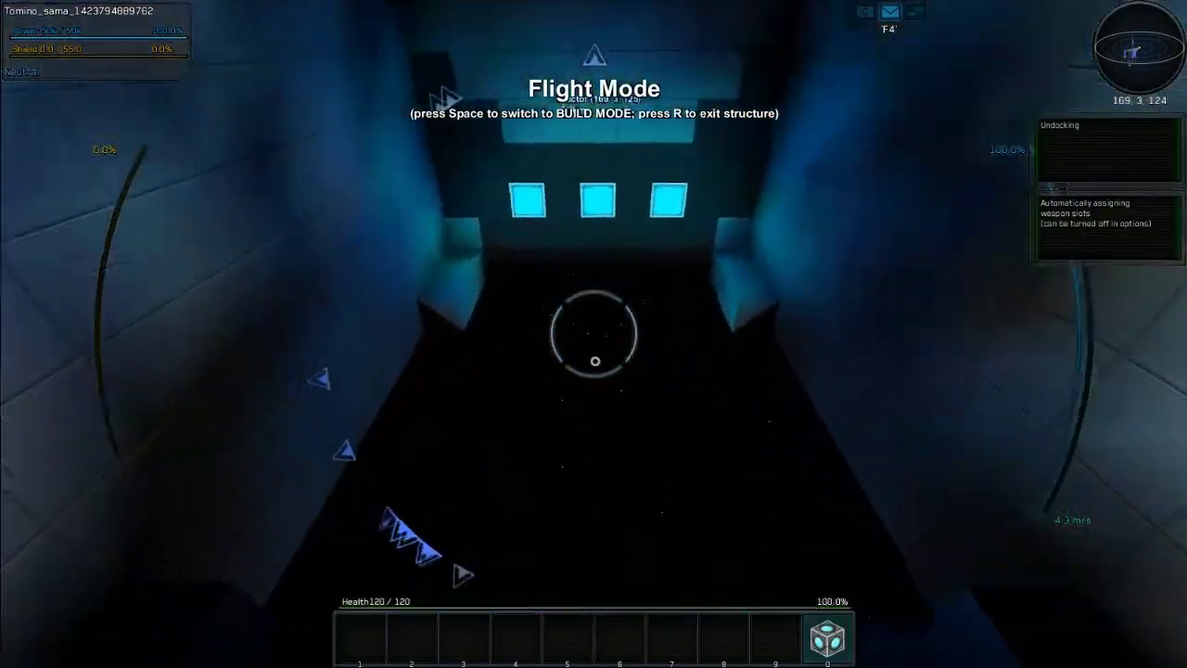
Step: Accelerate the craft forward out of the Hero's launch tunnel into open space
{"action": "key", "text": "w"}
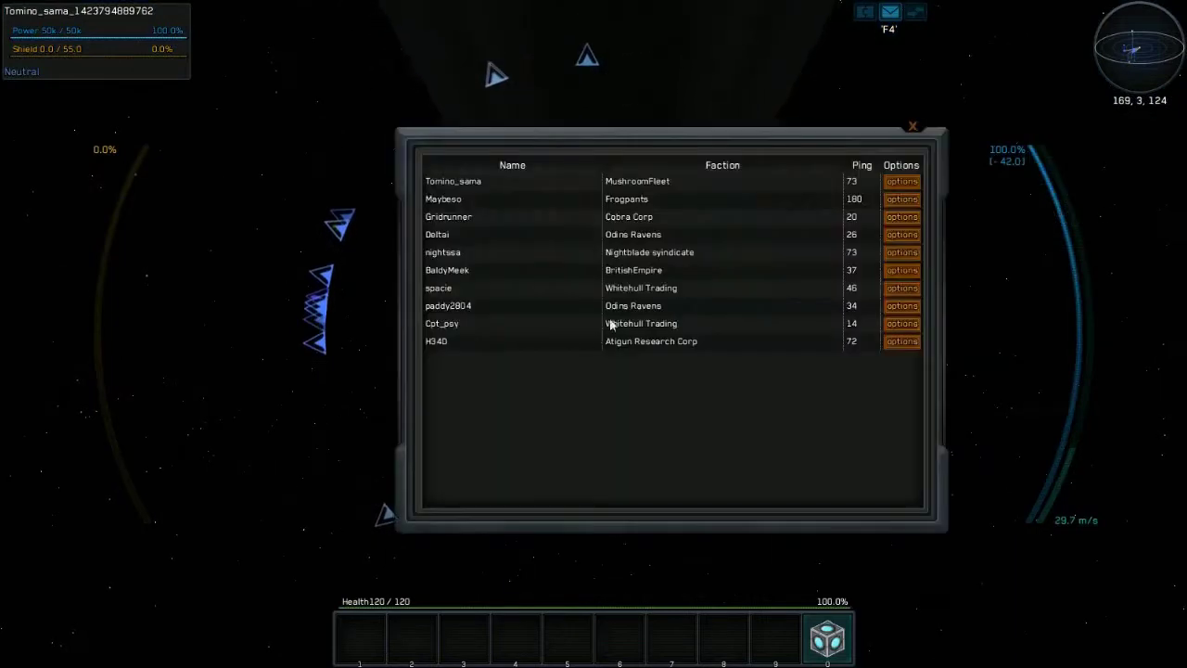